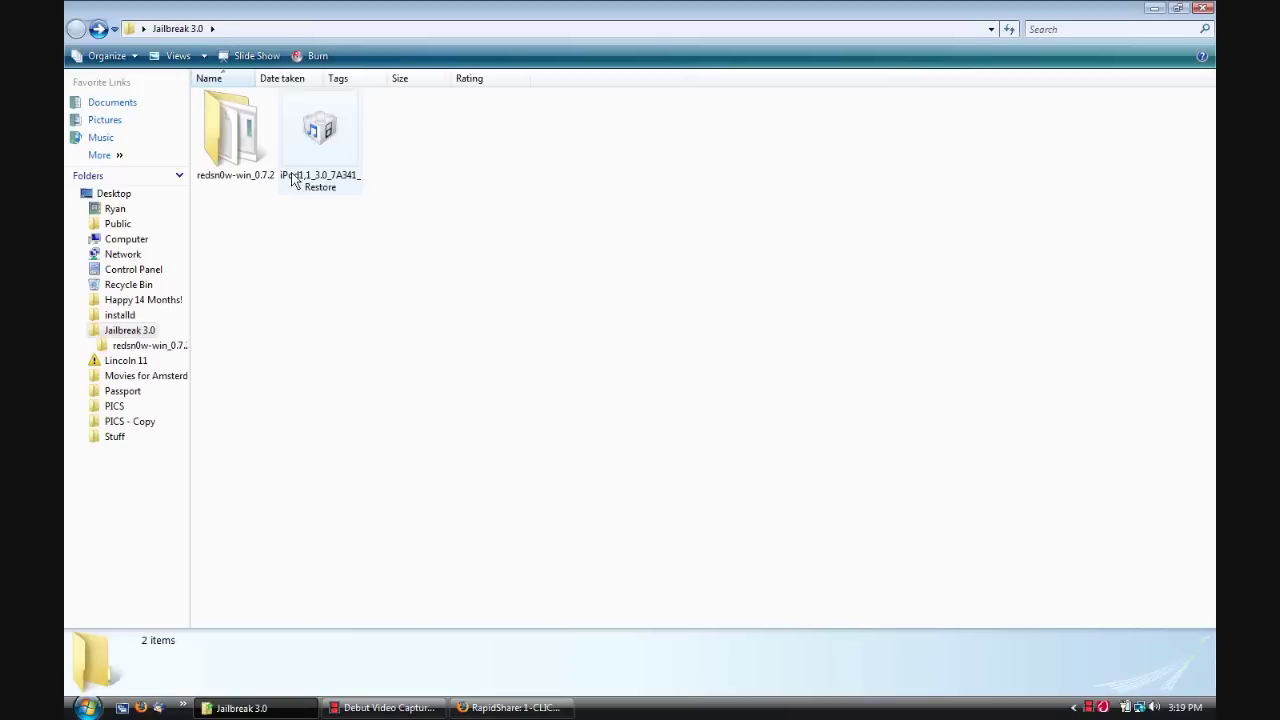
Step: Select the iPod1,1_3.0_7A341_Restore file in the Jailbreak 3.0 folder to view its details
left_click(355, 188)
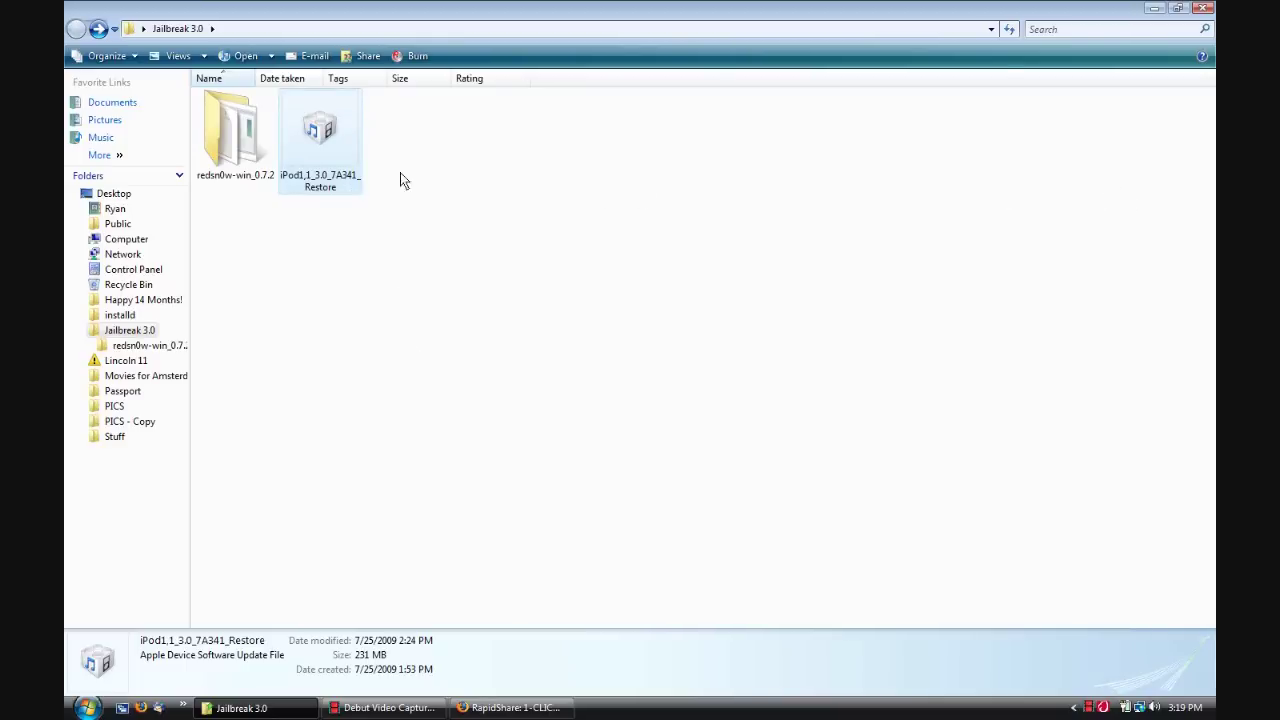
Step: Clear the file selection in the Jailbreak 3.0 folder
left_click(478, 226)
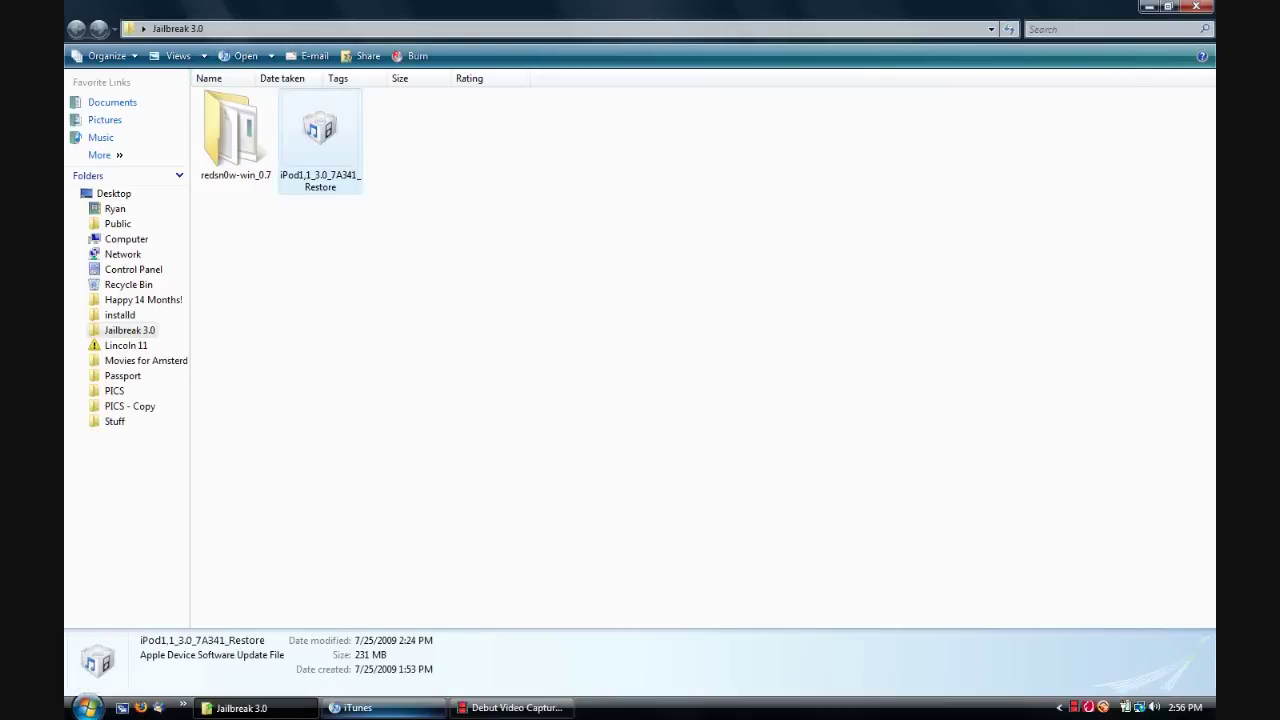
Step: In iTunes, start a Shift-Restore of the iPod from a chosen firmware file
left_click(357, 708)
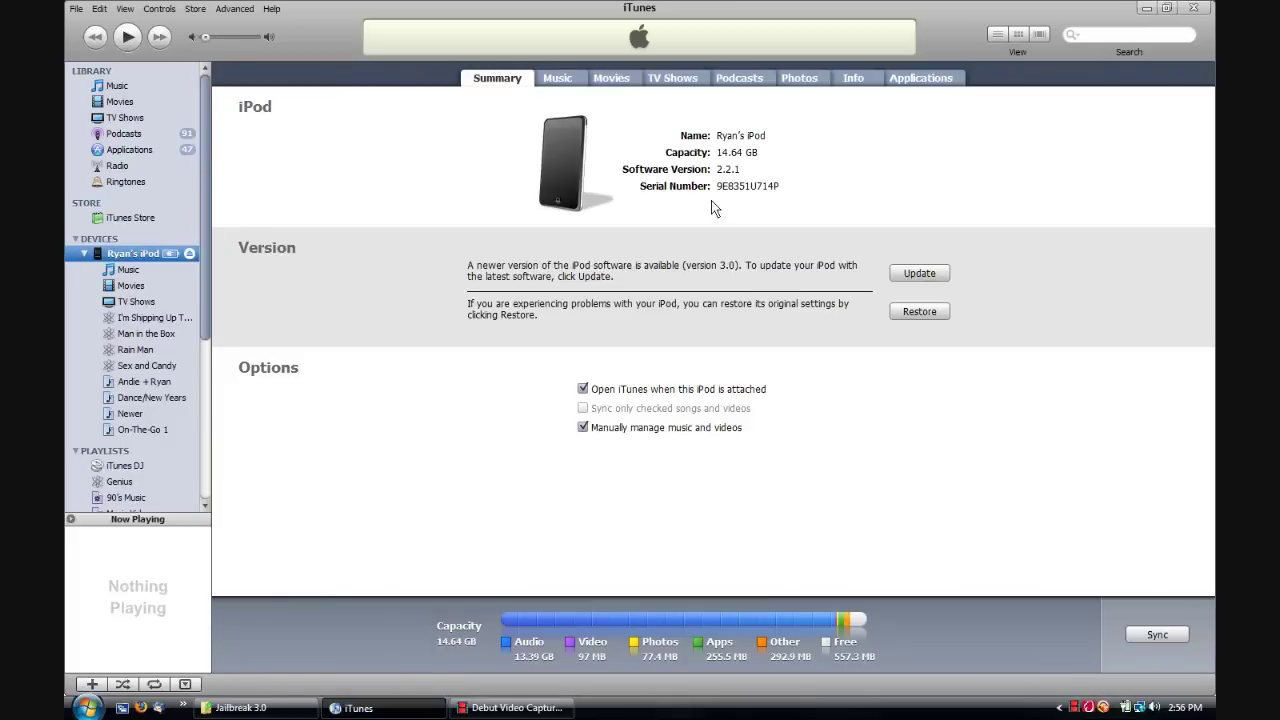
left_click(917, 312, "shift")
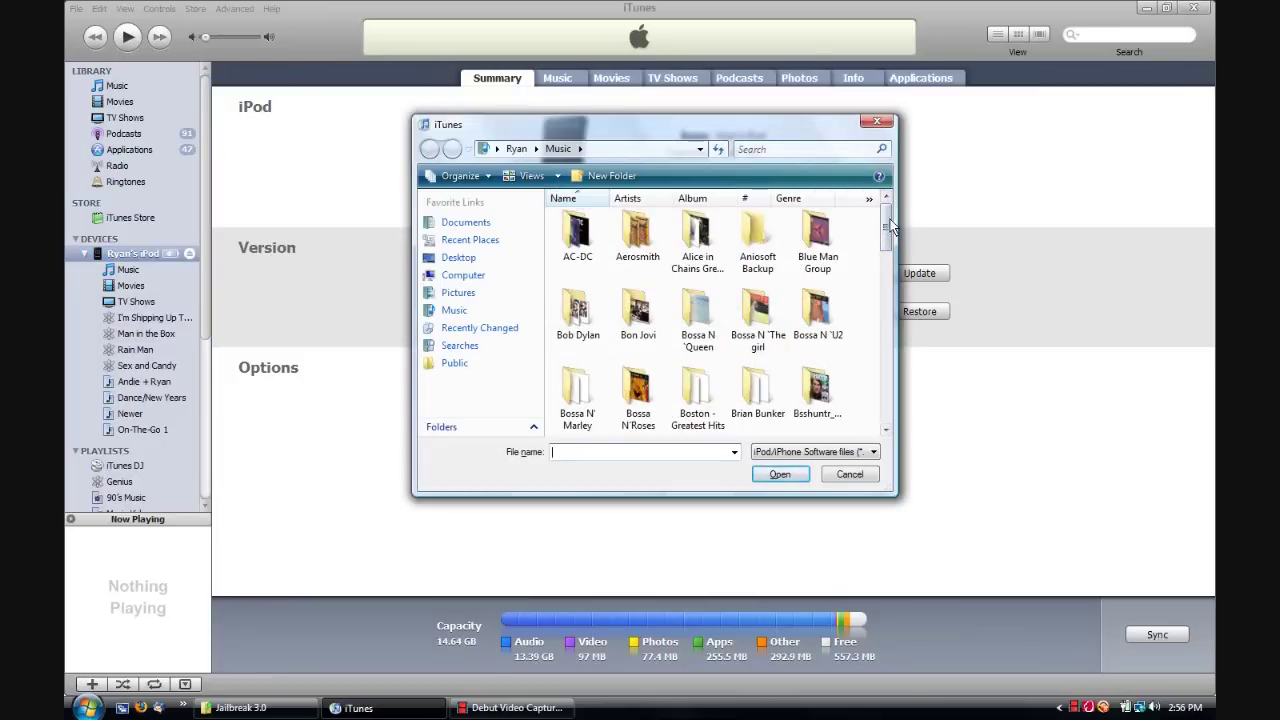
scroll(886, 222, "down", 1)
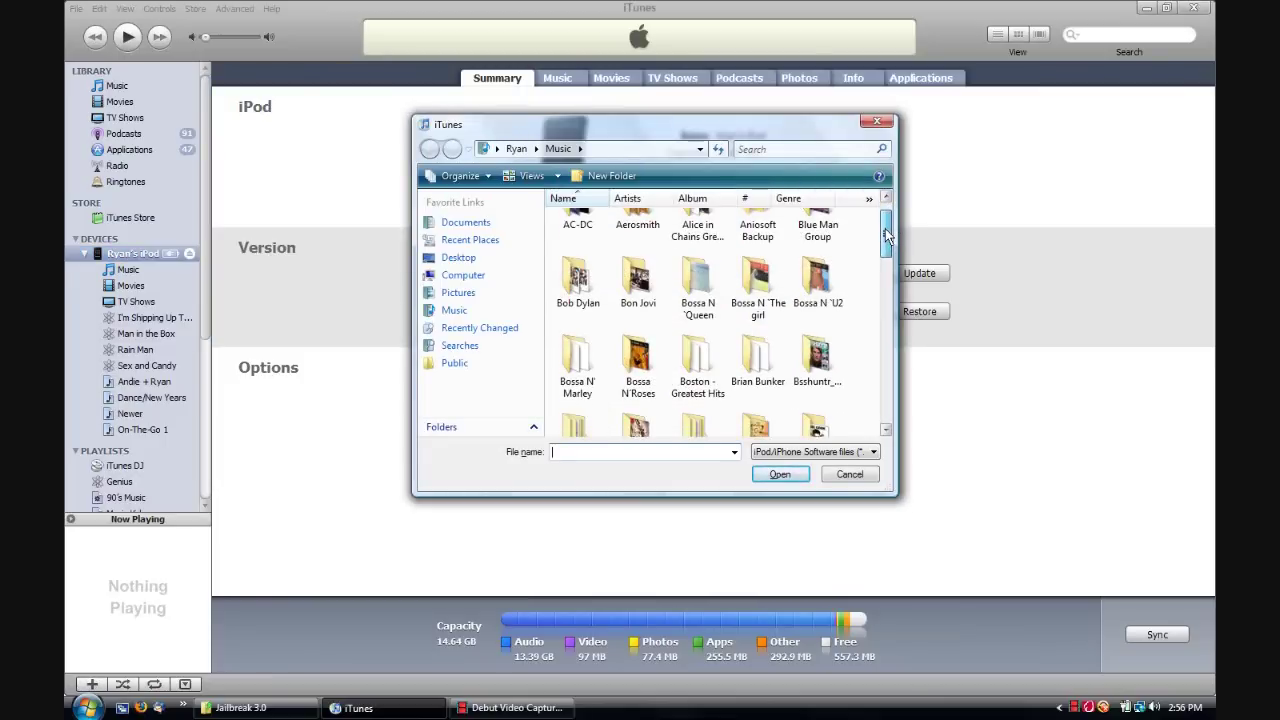
scroll(886, 222, "up", 1)
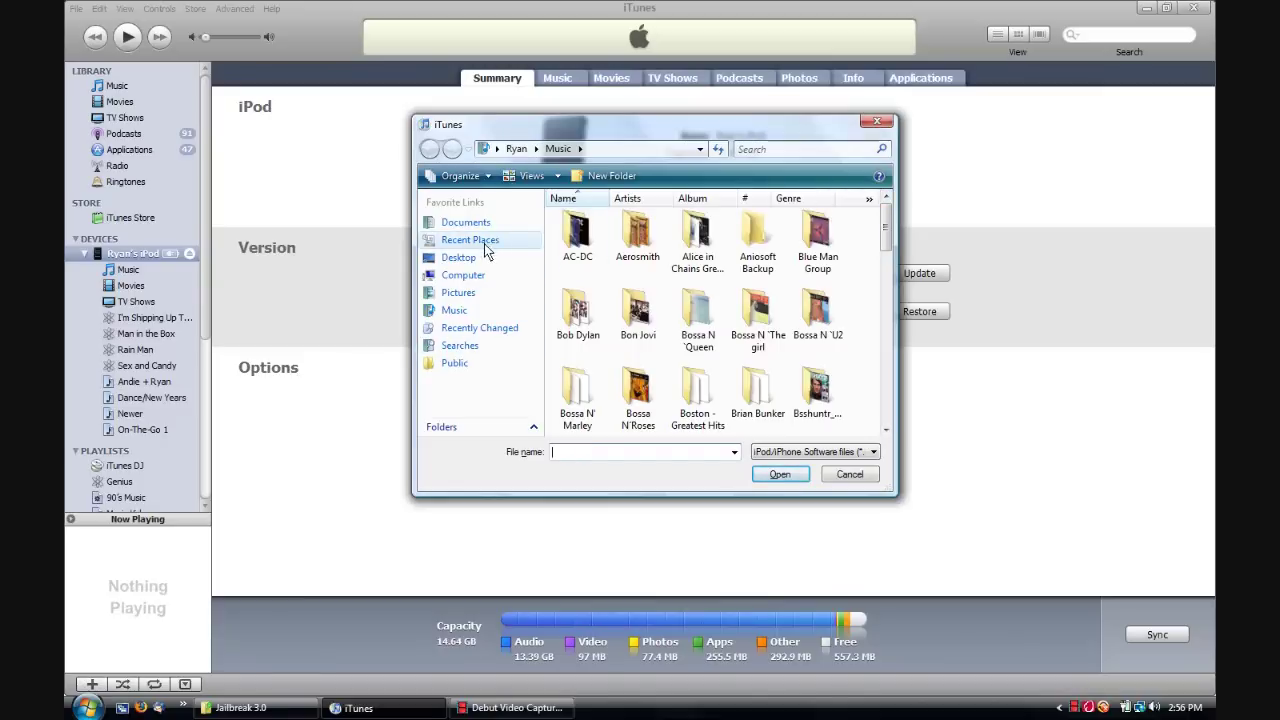
Step: Choose iPod1,1_3.0_7A341_Restore from Desktop > Jailbreak 3.0 and confirm the restore
left_click(470, 258)
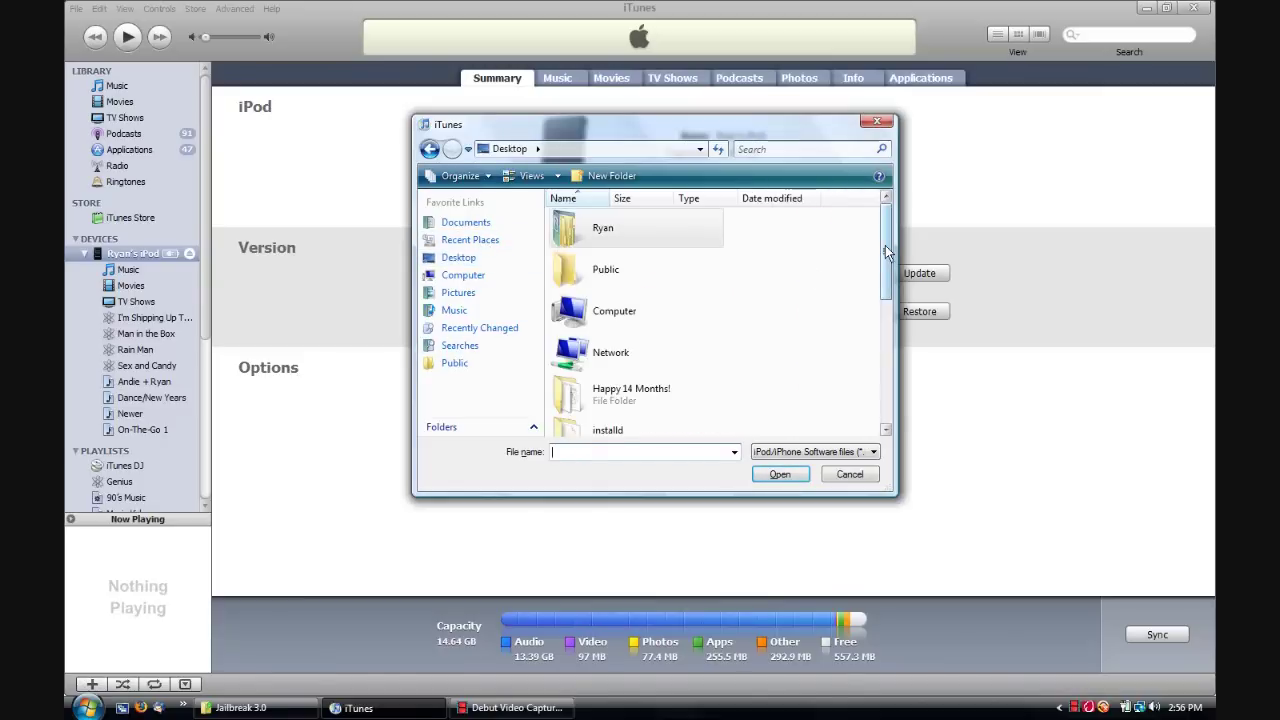
left_click_drag(886, 262, 884, 330)
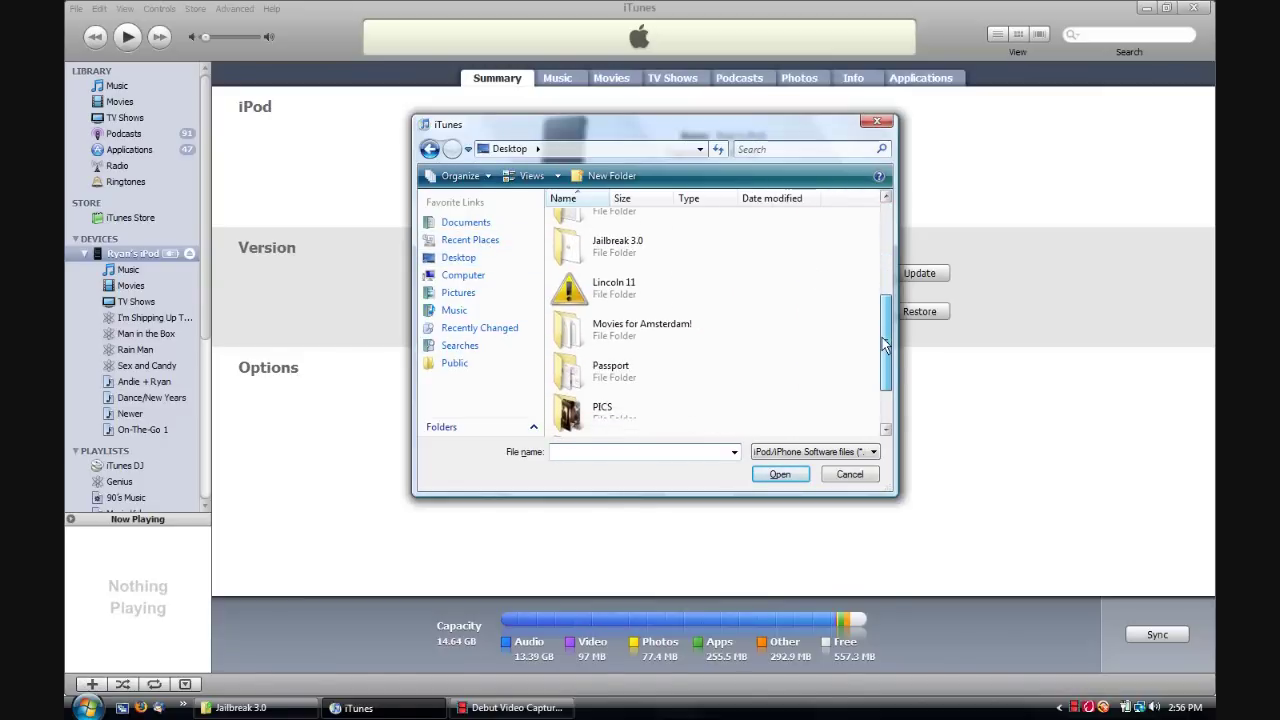
double_click(635, 230)
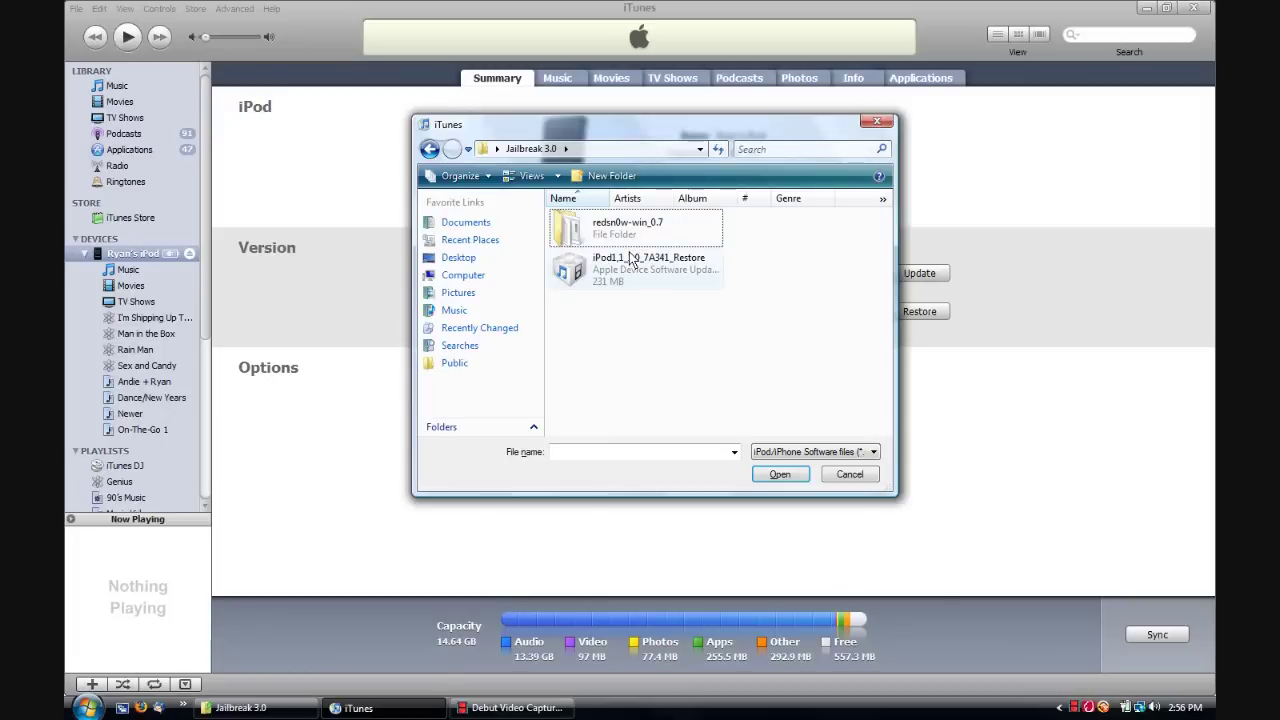
left_click(630, 260)
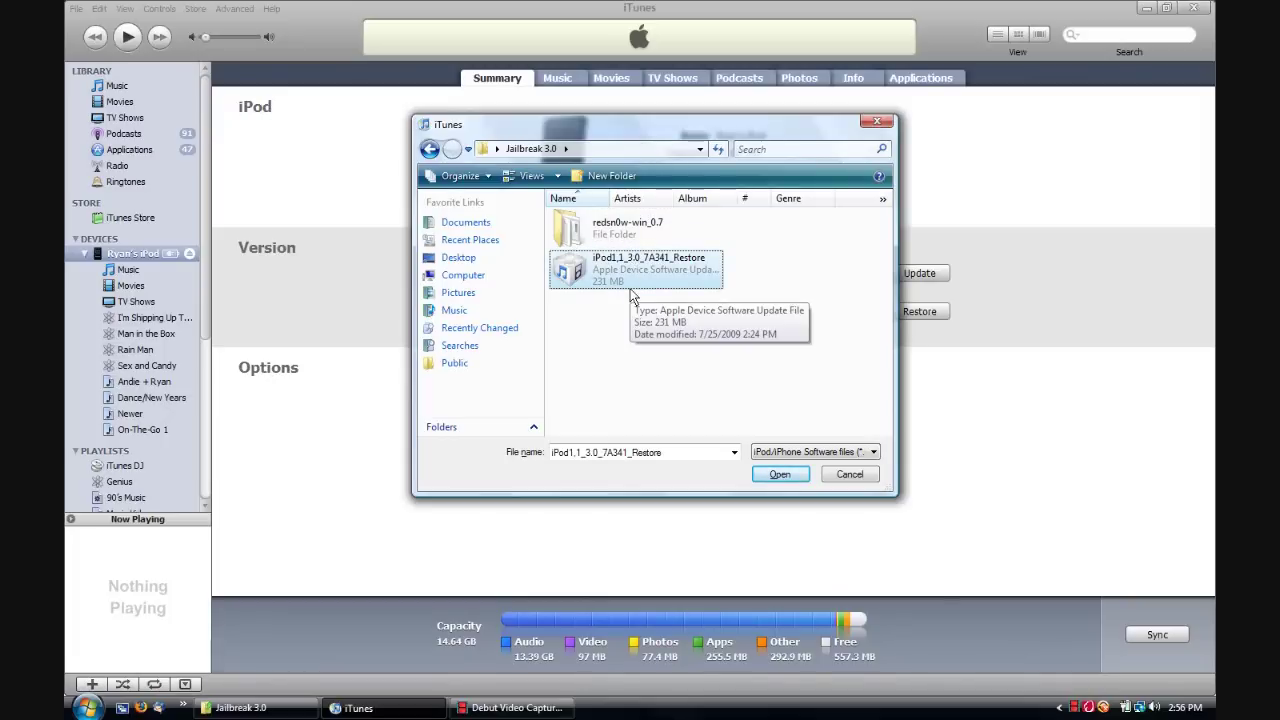
left_click(764, 476)
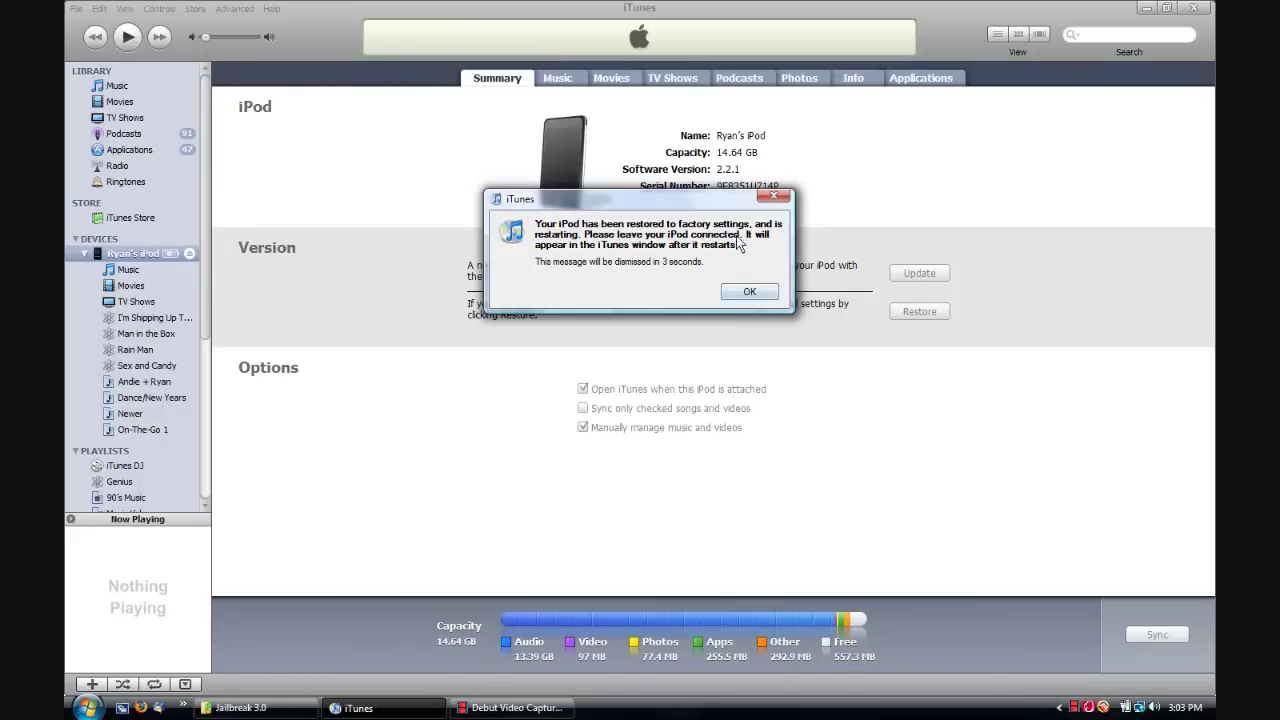
Step: Dismiss the restore-complete message and move on to the Set Up Your iPod page
left_click(755, 292)
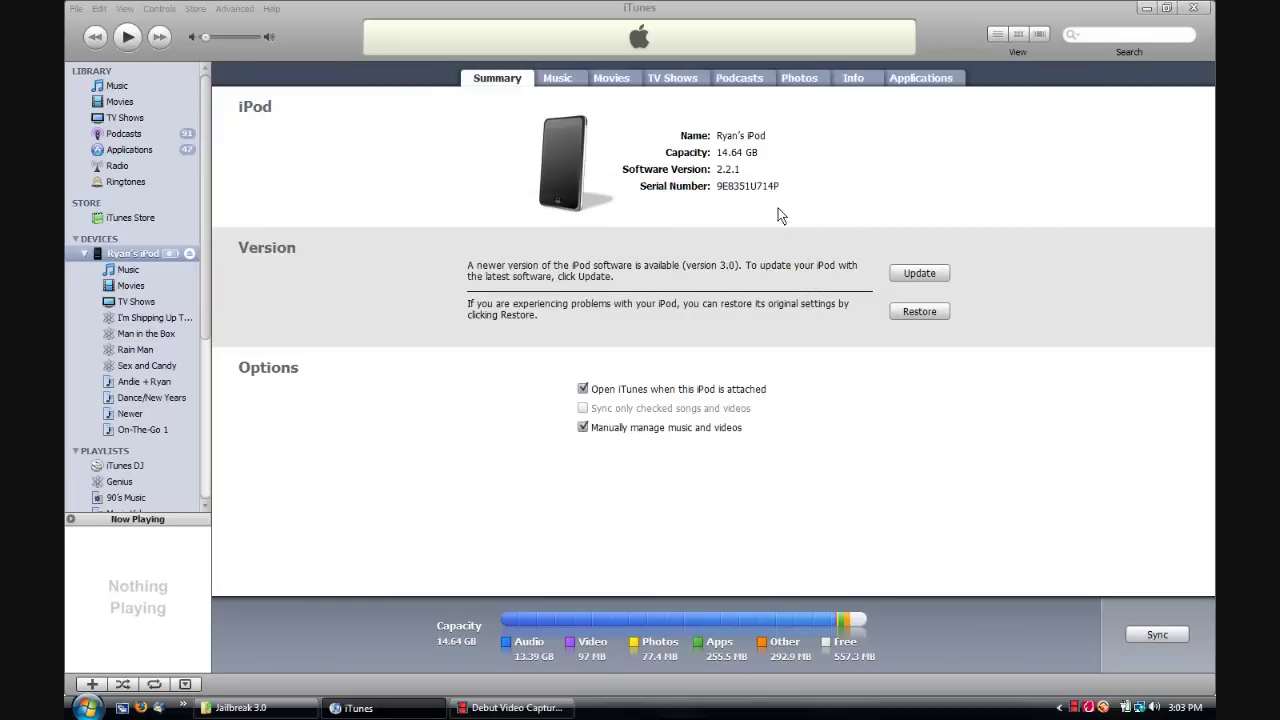
scroll(372, 418, "down", 20)
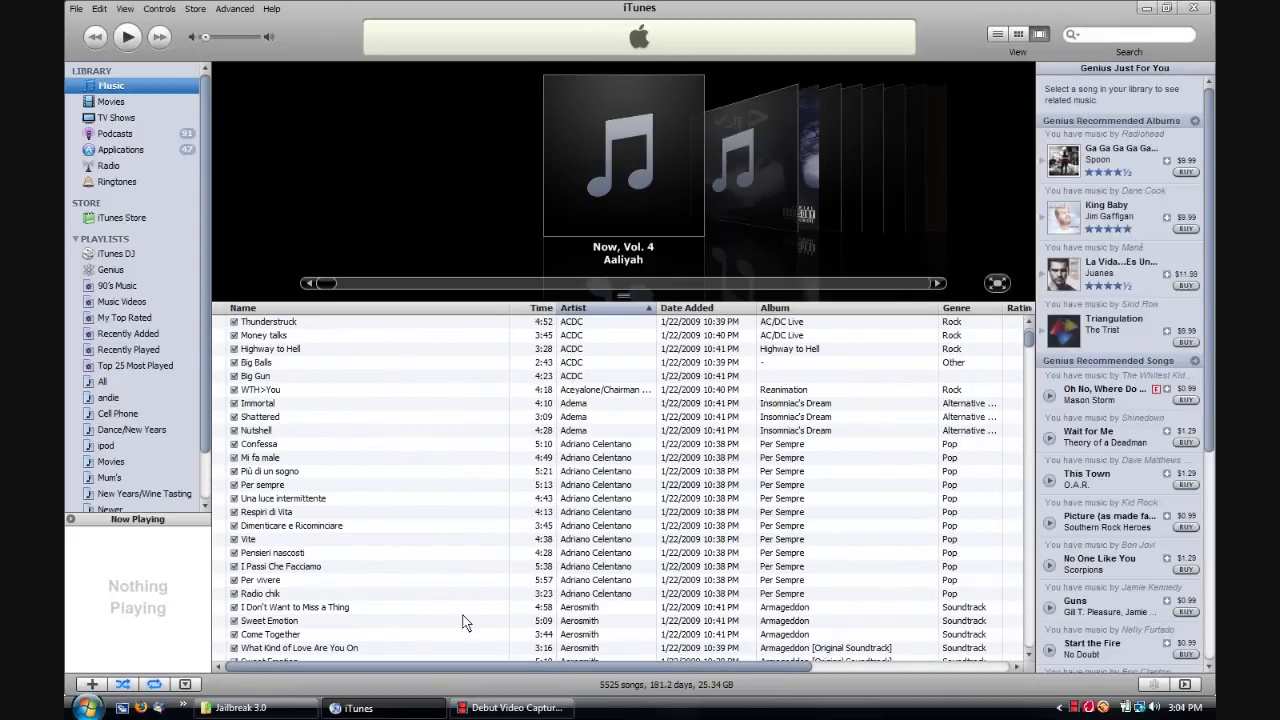
left_click(452, 592)
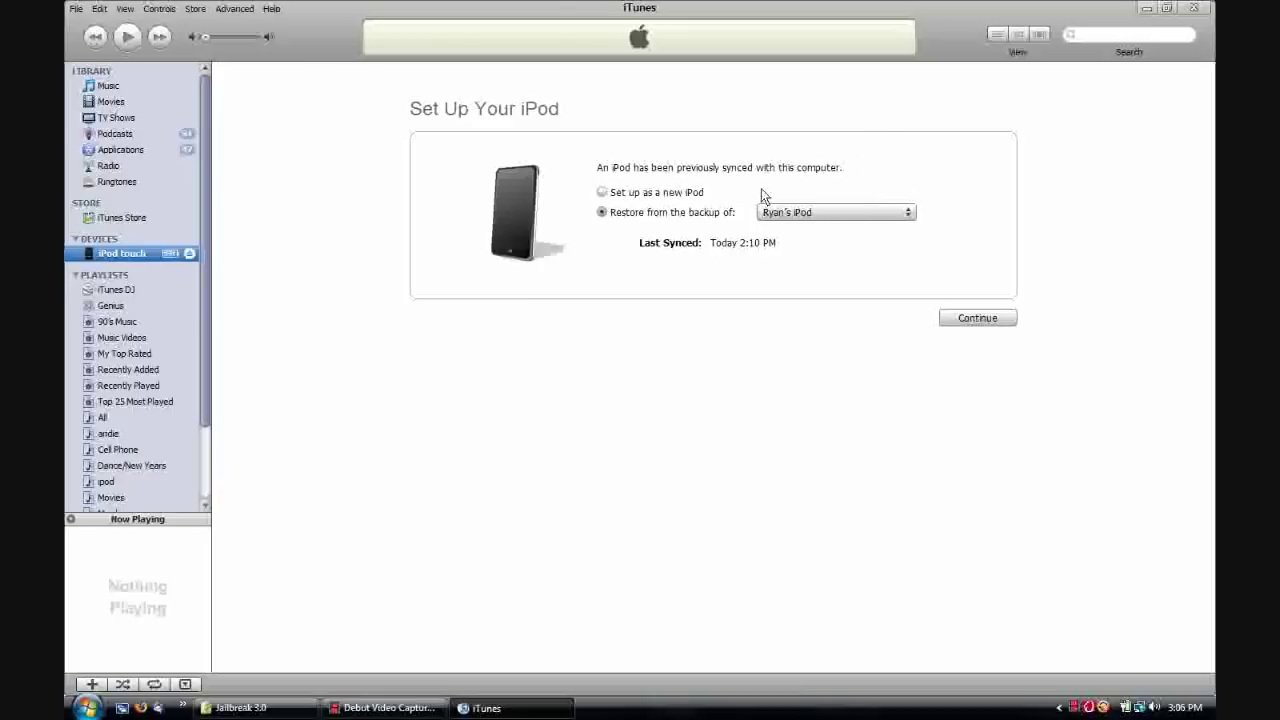
Step: Keep the iPod's existing backup selected and restore from it, moving the progress box aside
left_click(850, 214)
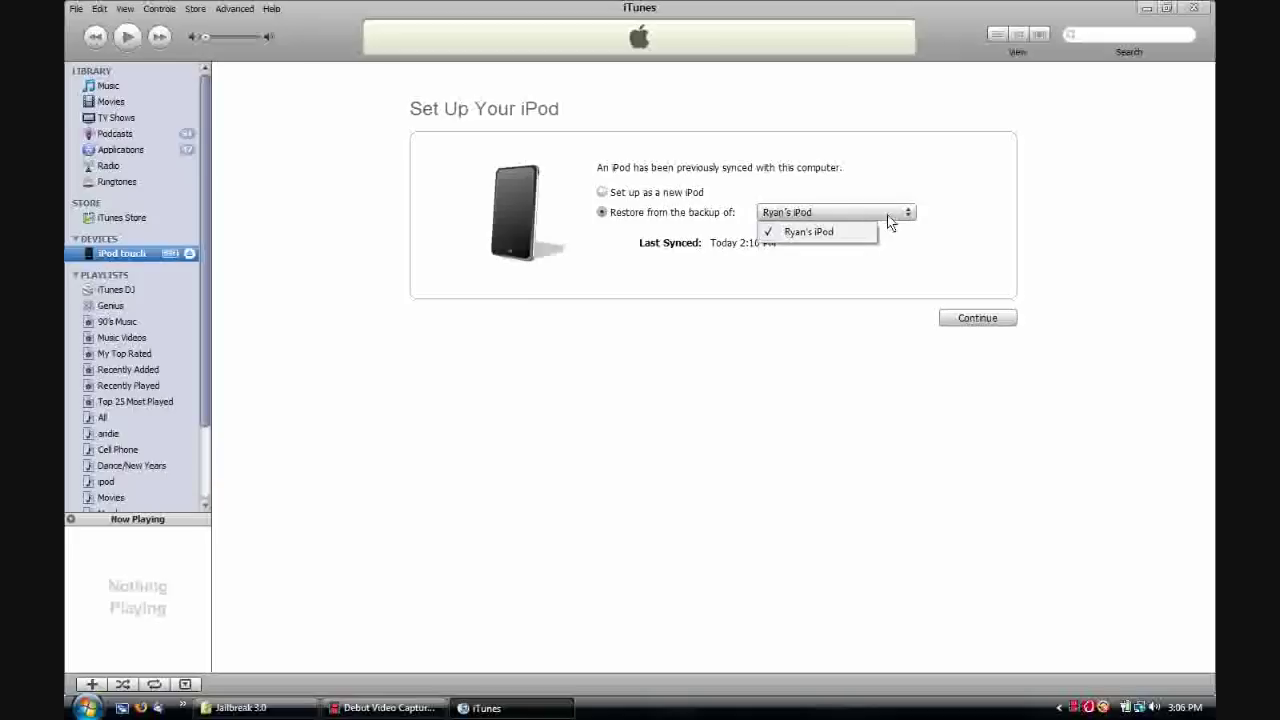
left_click(853, 236)
left_click(992, 318)
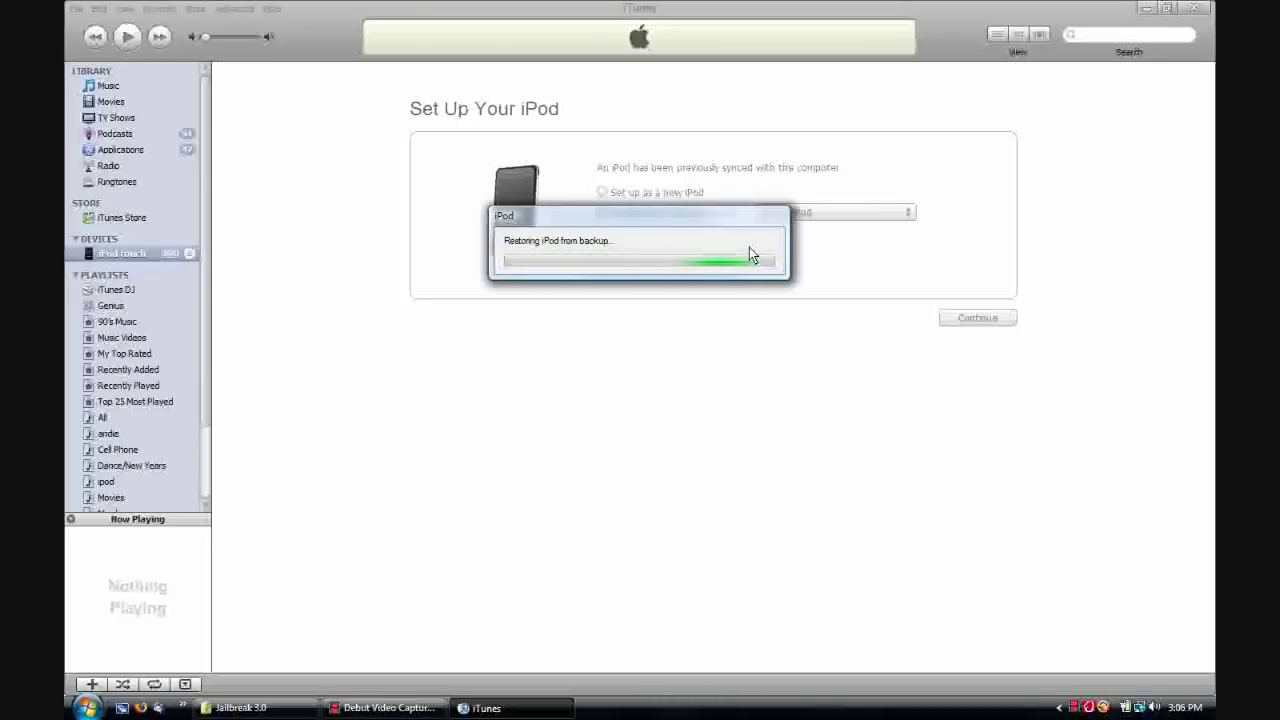
left_click_drag(722, 216, 763, 300)
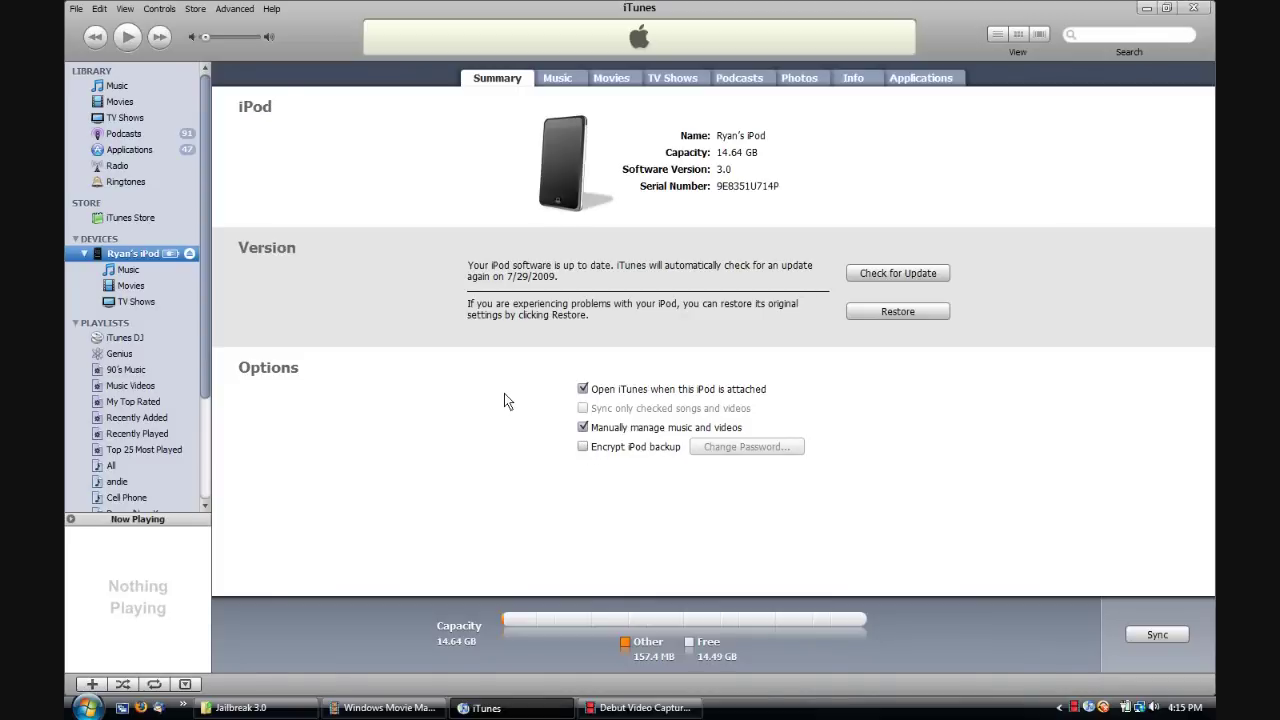
Step: Close iTunes and select redsn0w inside the nested redsn0w-win_0.7.2 folder
left_click(1195, 9)
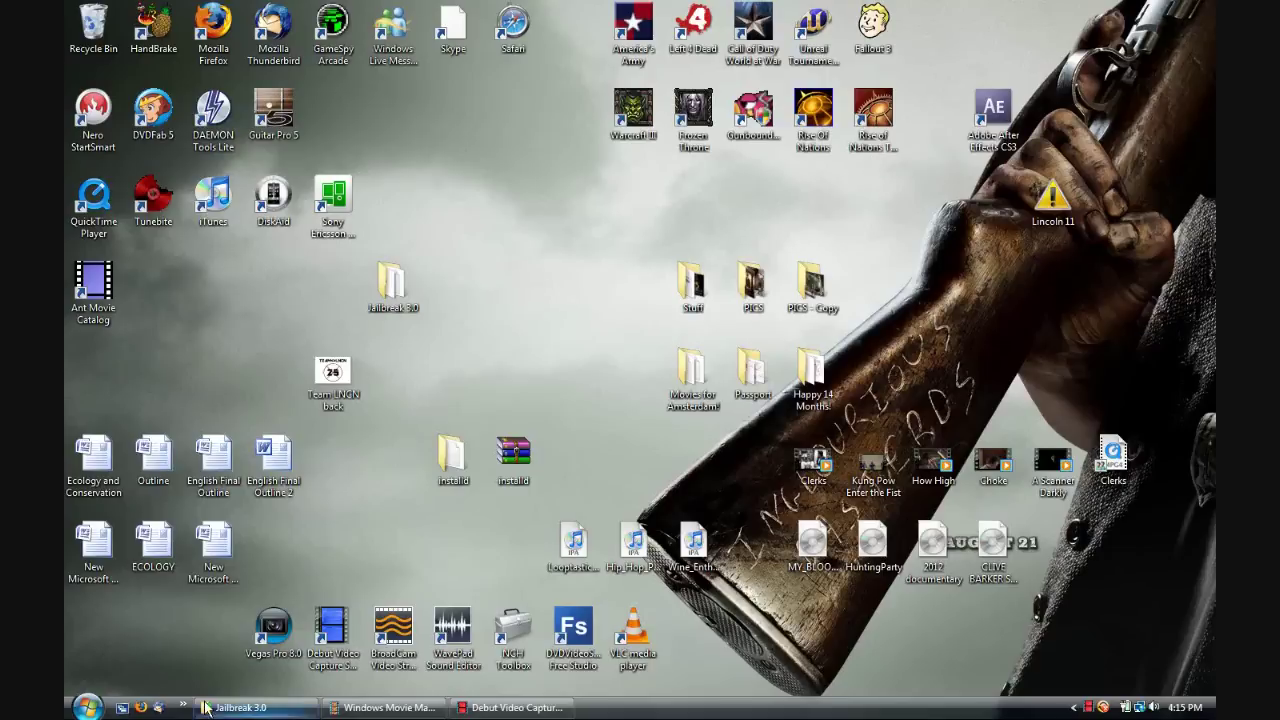
left_click(230, 707)
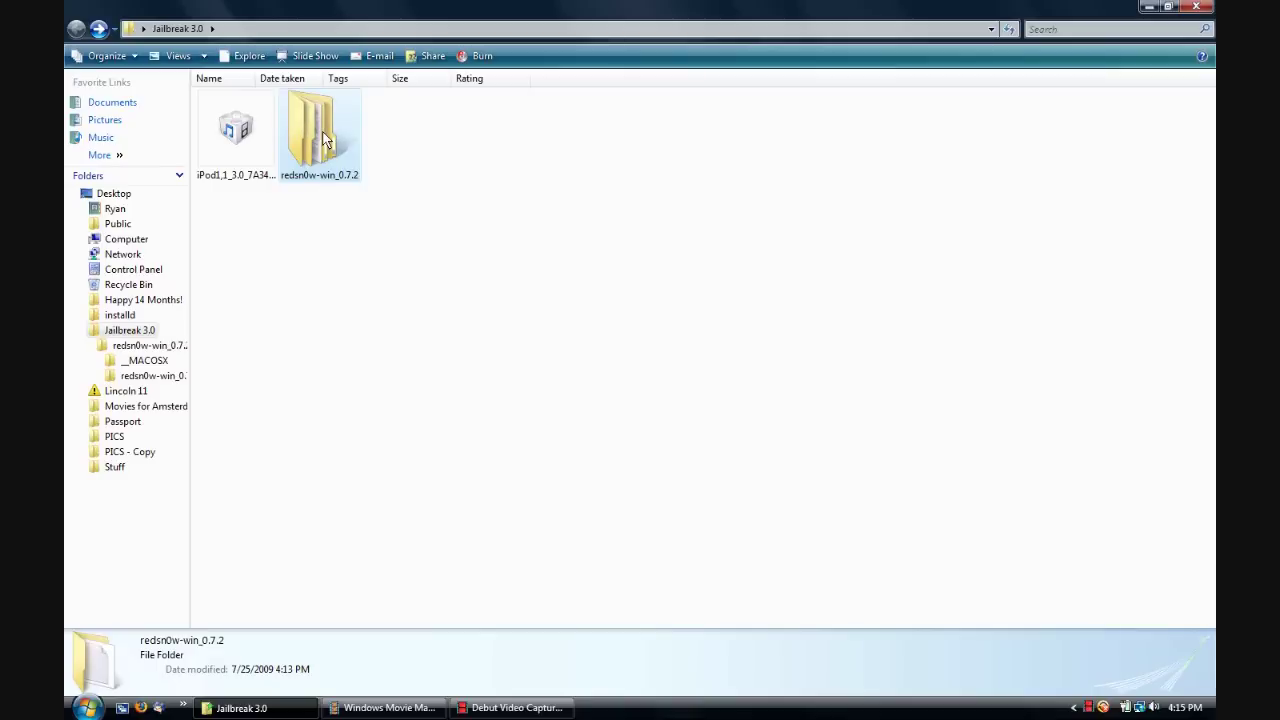
double_click(322, 140)
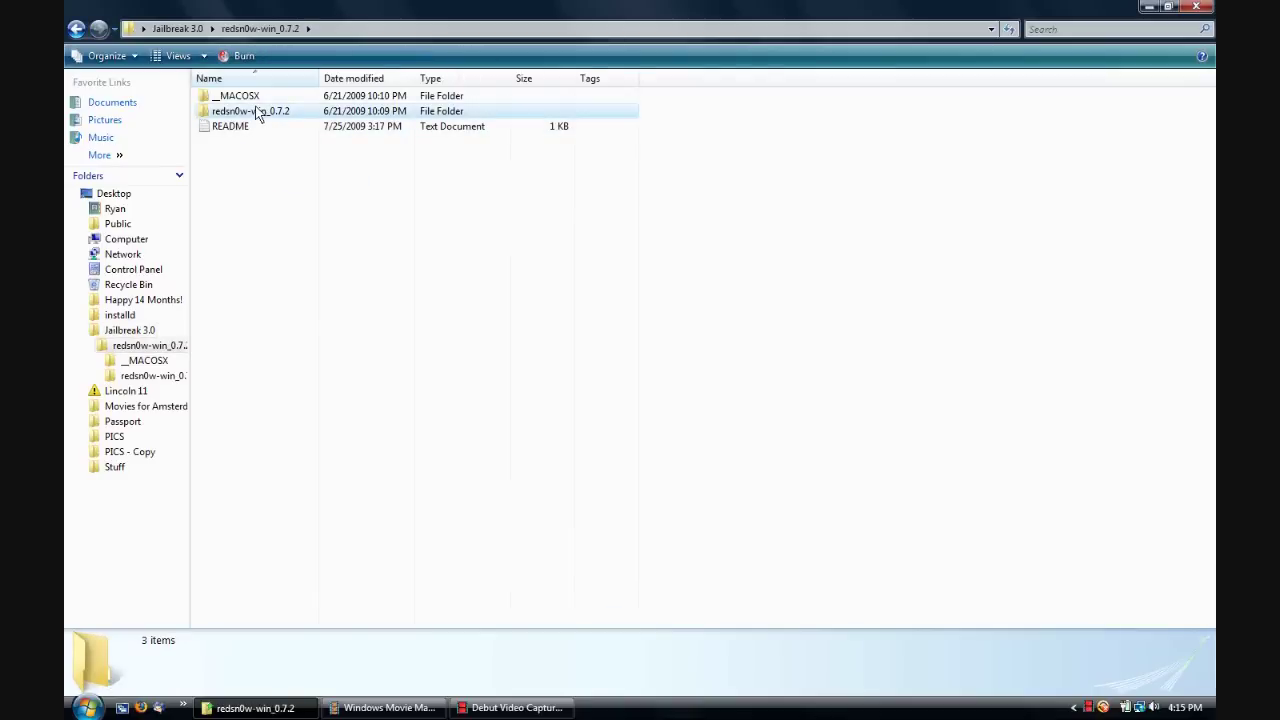
double_click(301, 116)
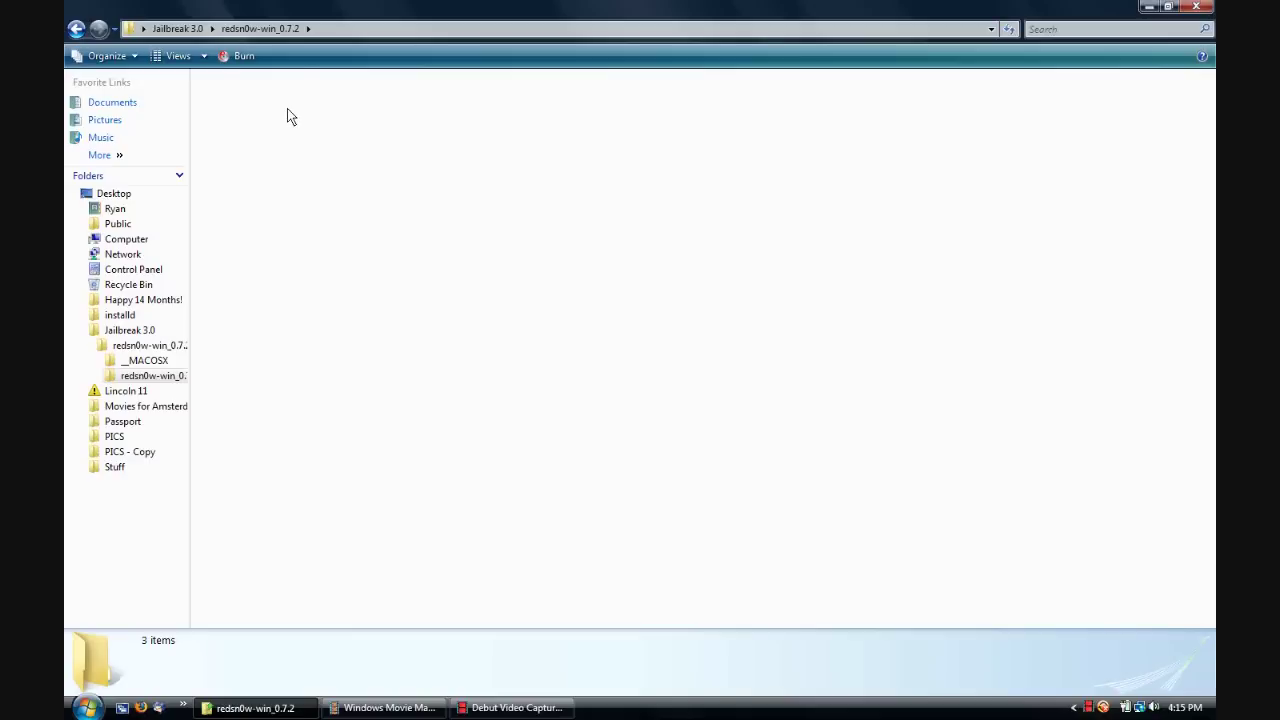
left_click(488, 145)
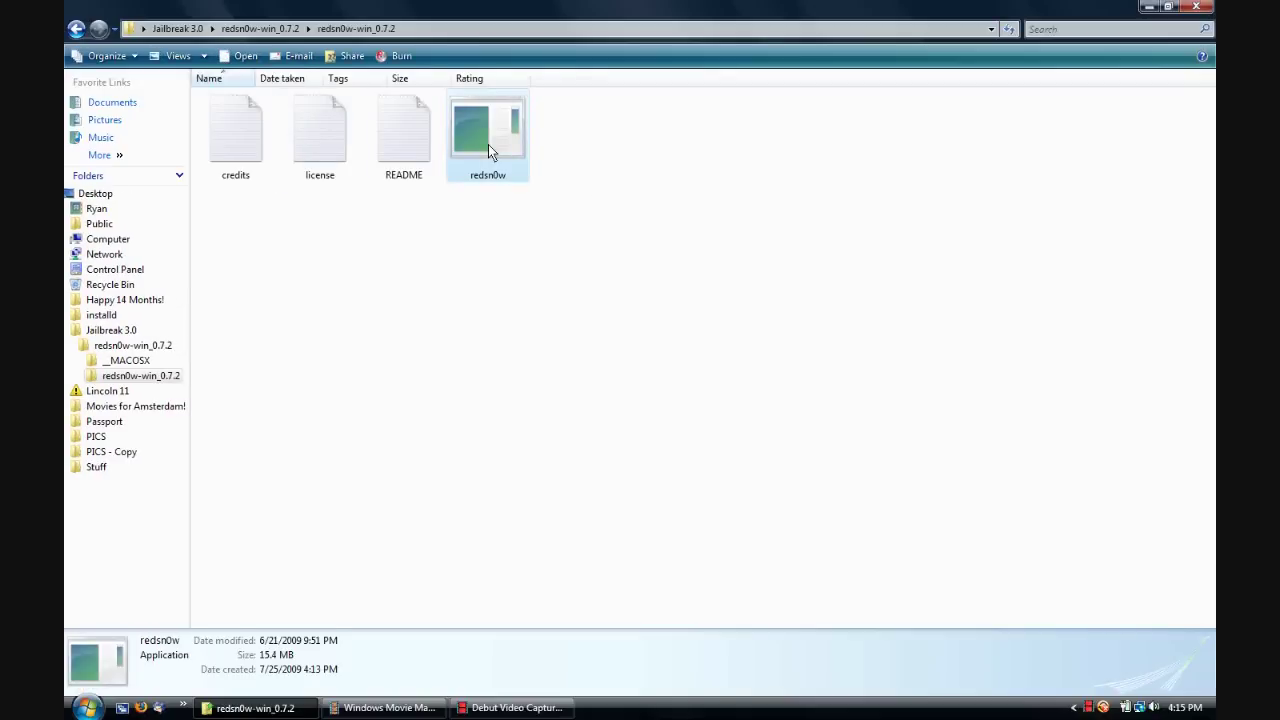
Step: Launch redsn0w, load iPod1,1_3.0_7A341_Restore from Desktop > Jailbreak 3.0, and proceed
double_click(490, 148)
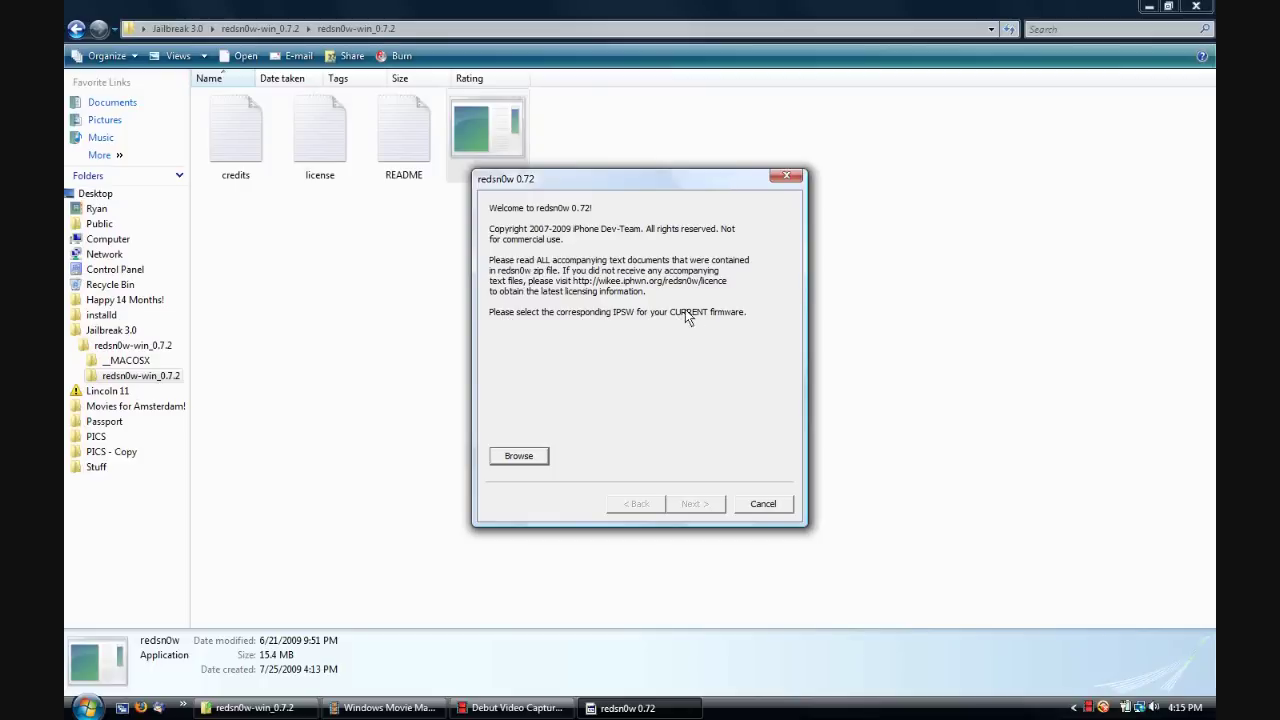
left_click(515, 456)
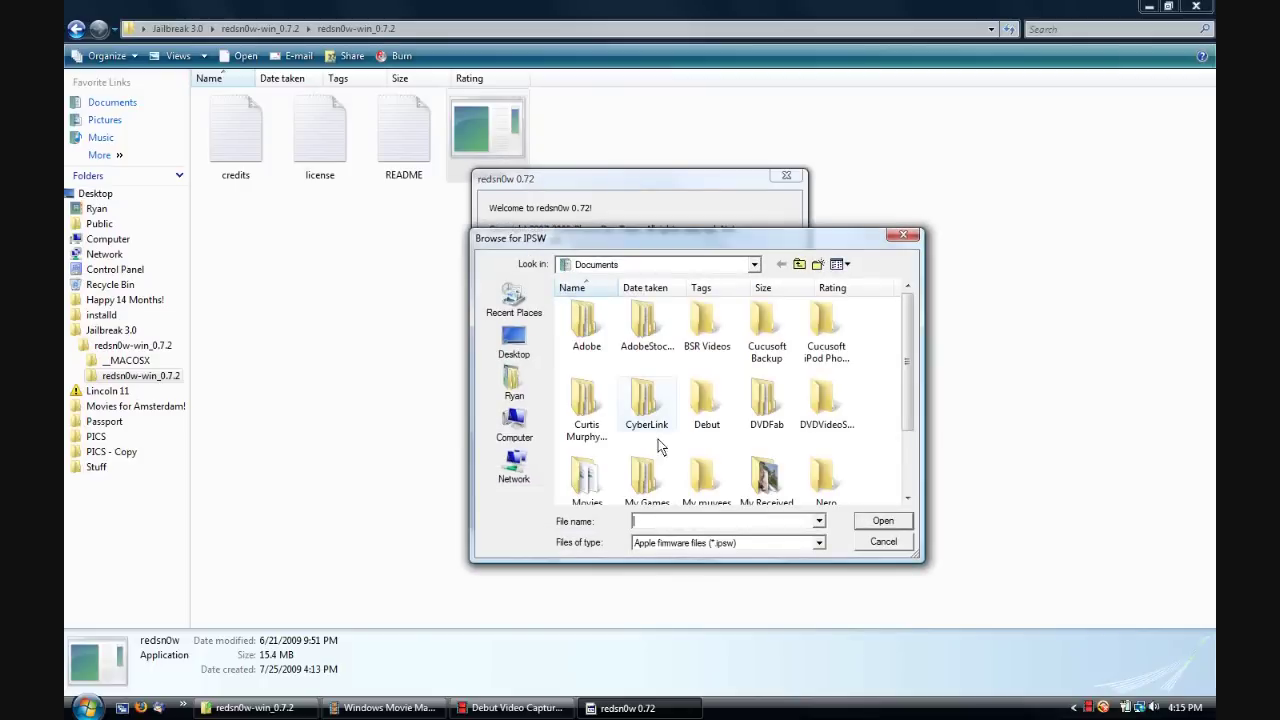
left_click_drag(907, 350, 901, 423)
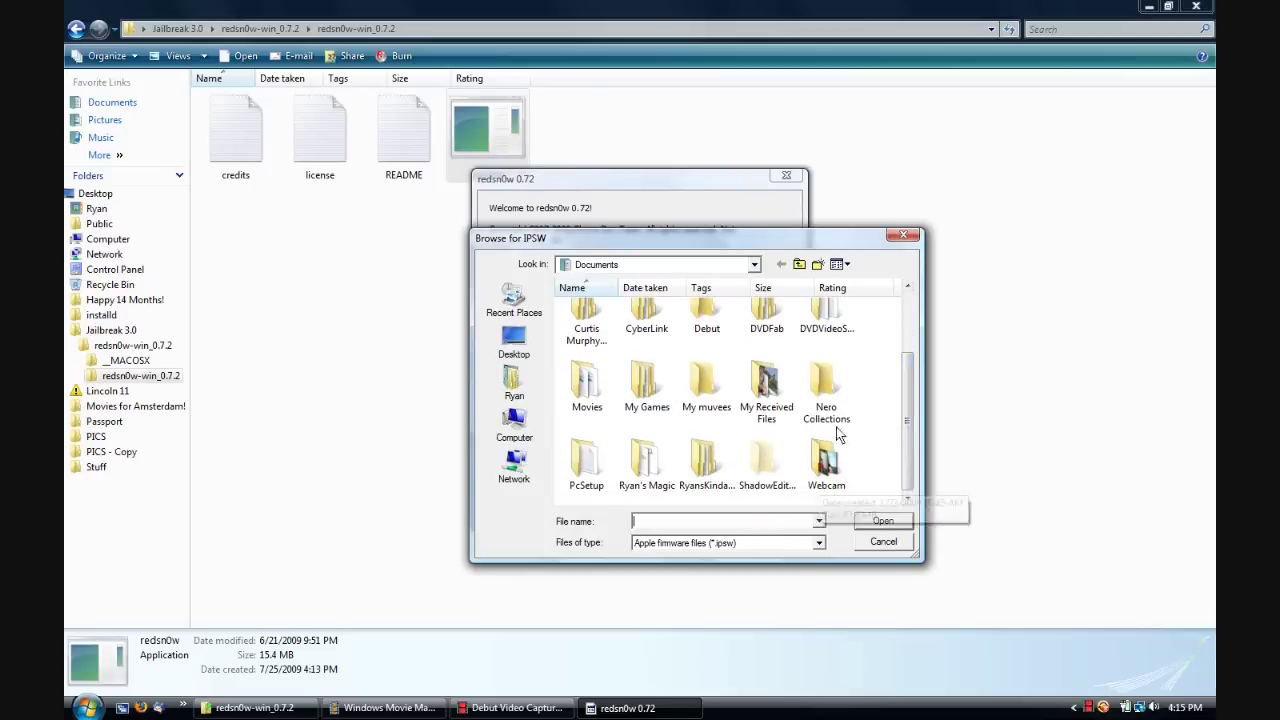
left_click(514, 343)
scroll(700, 370, "down", 3)
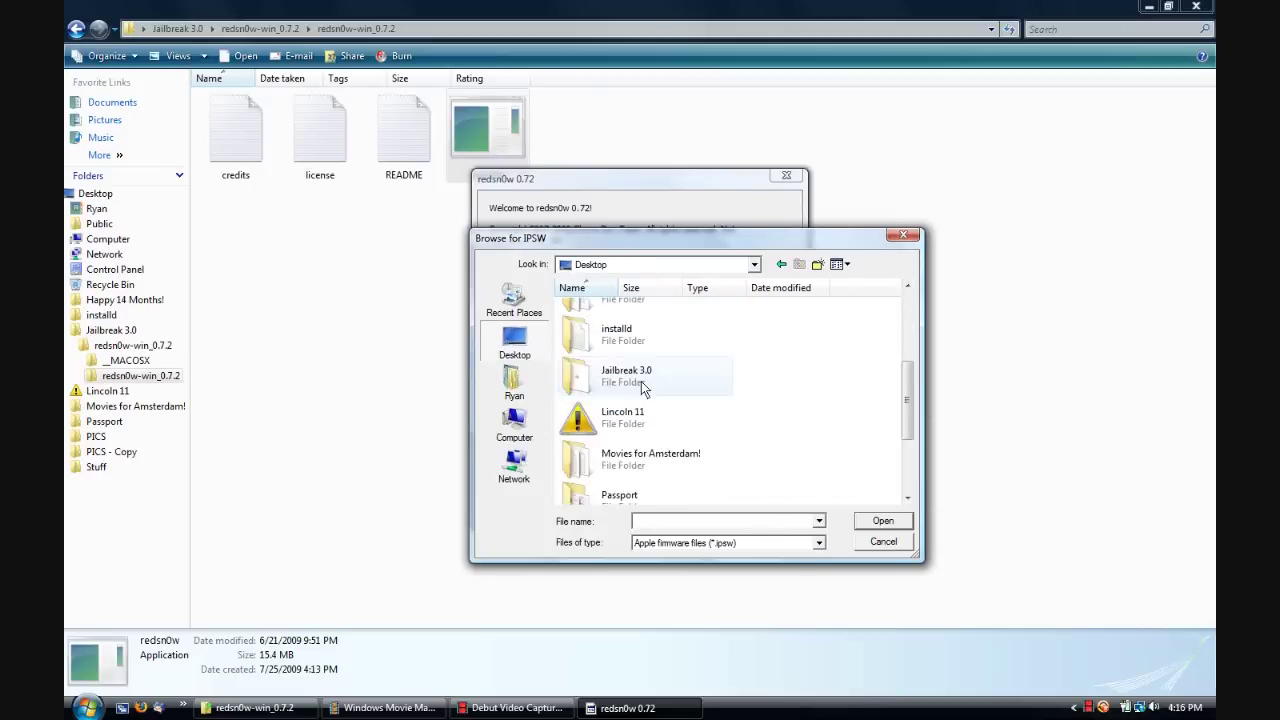
double_click(641, 381)
left_click(800, 318)
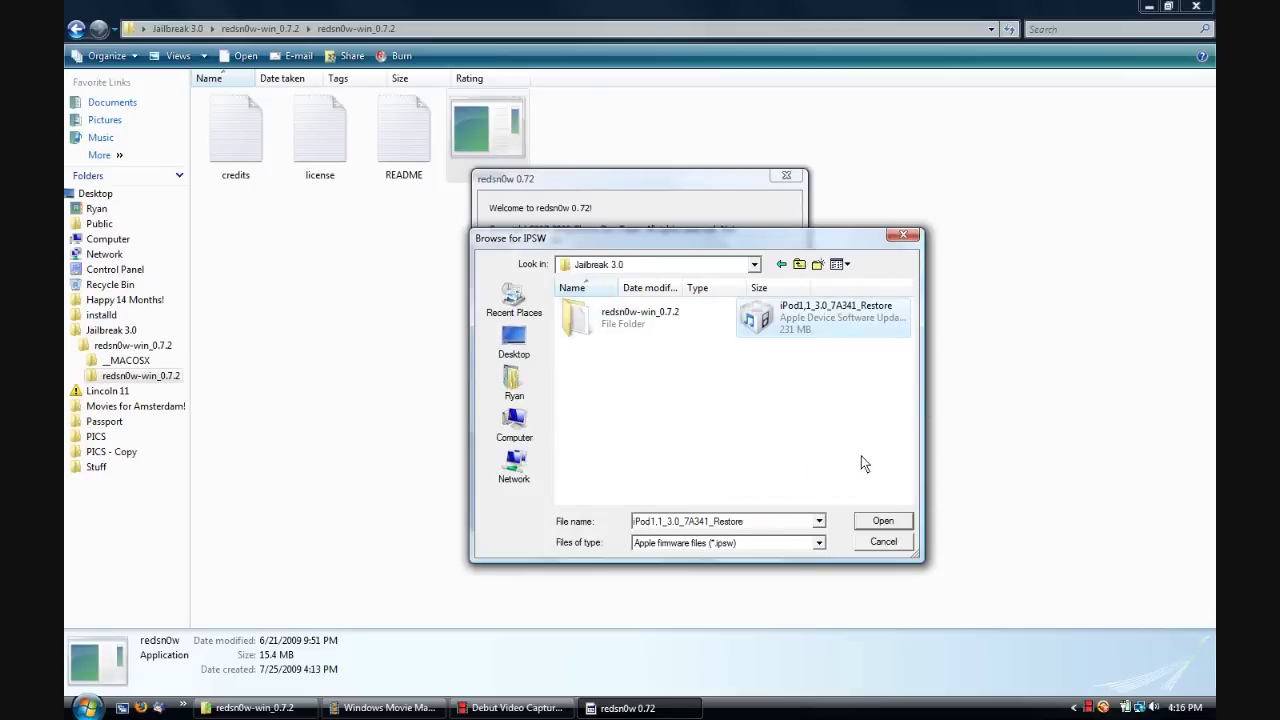
left_click(883, 521)
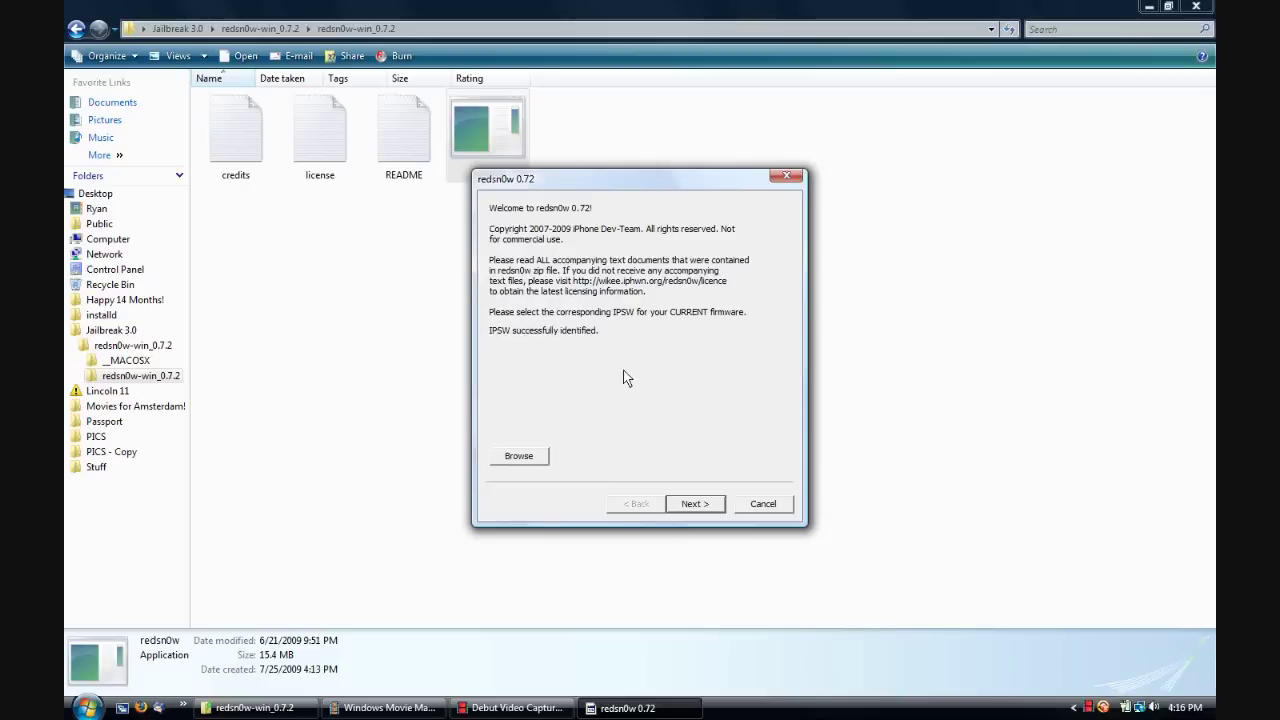
left_click(695, 504)
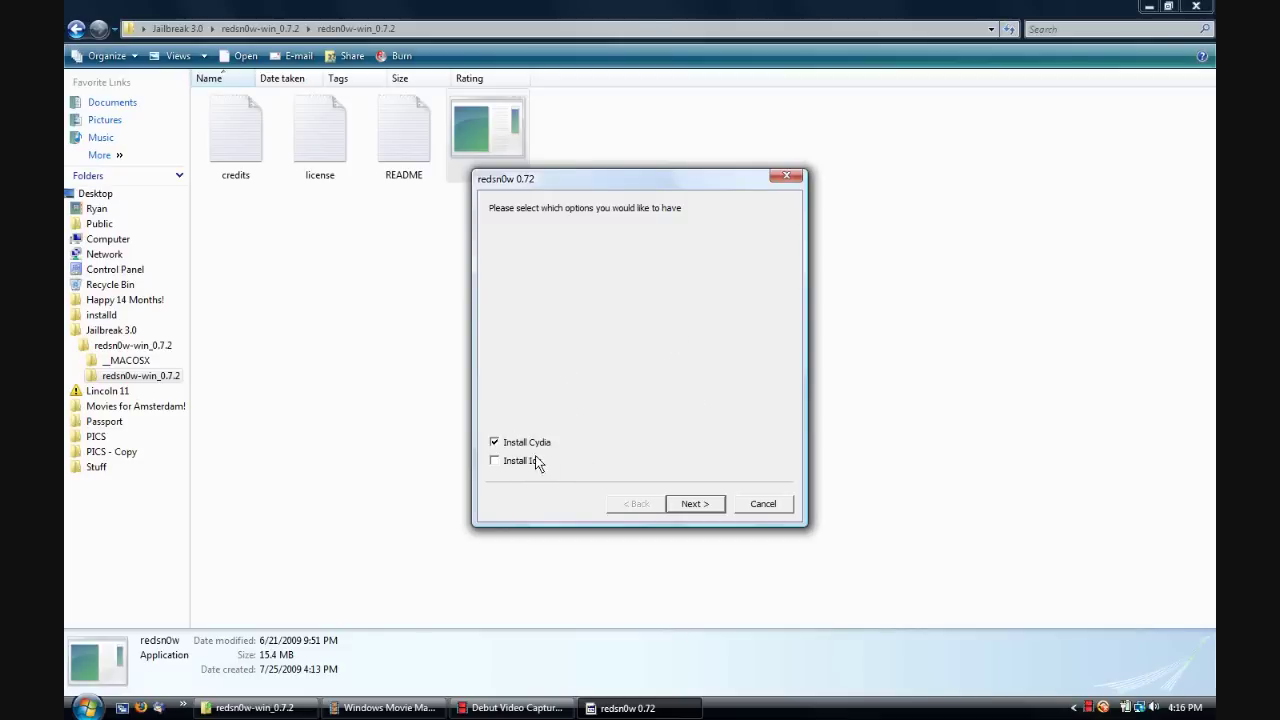
Step: Leave Install Cydia checked and continue past the options page
left_click(694, 504)
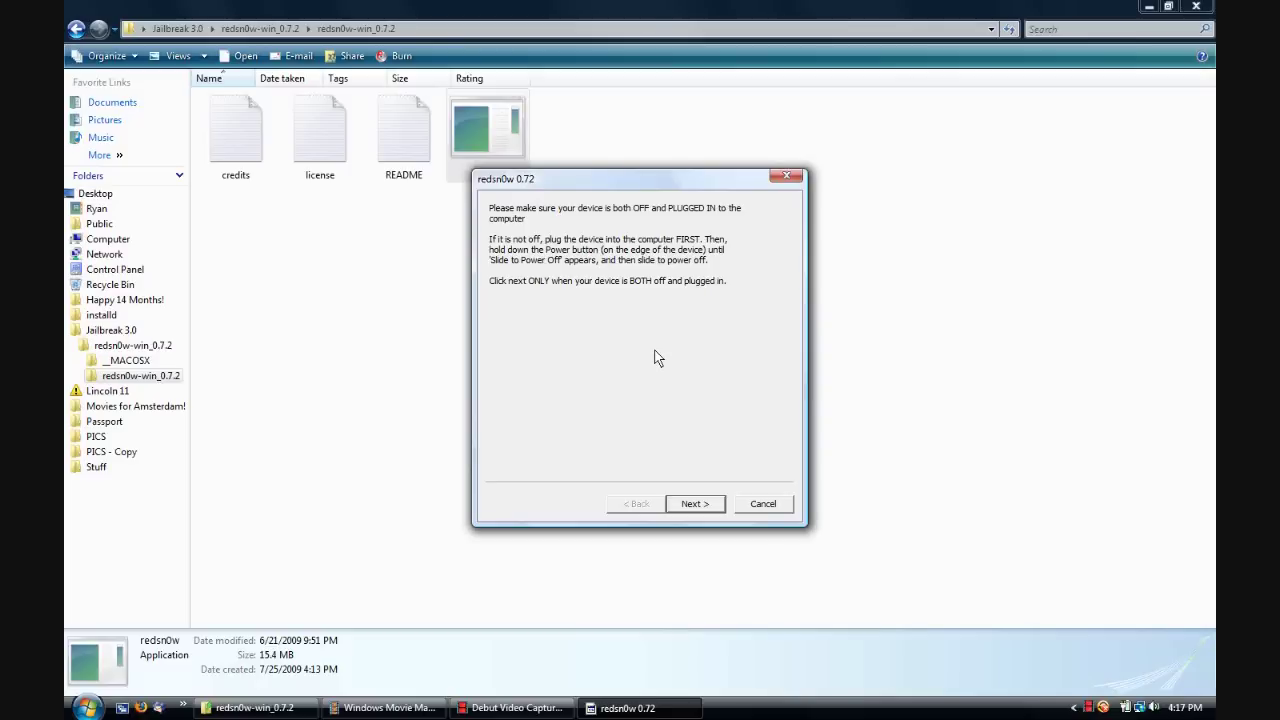
Step: Confirm the iPod is off and plugged in, then finish the jailbreak and close redsn0w
left_click(709, 503)
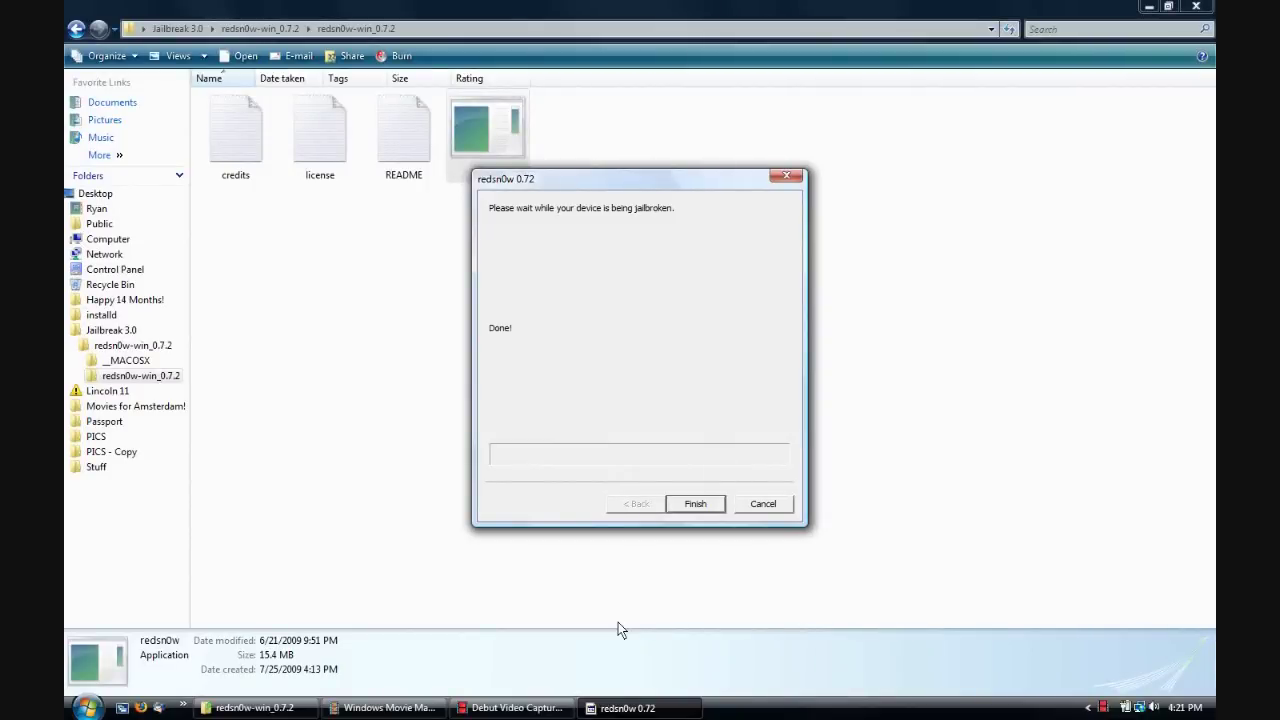
left_click(698, 505)
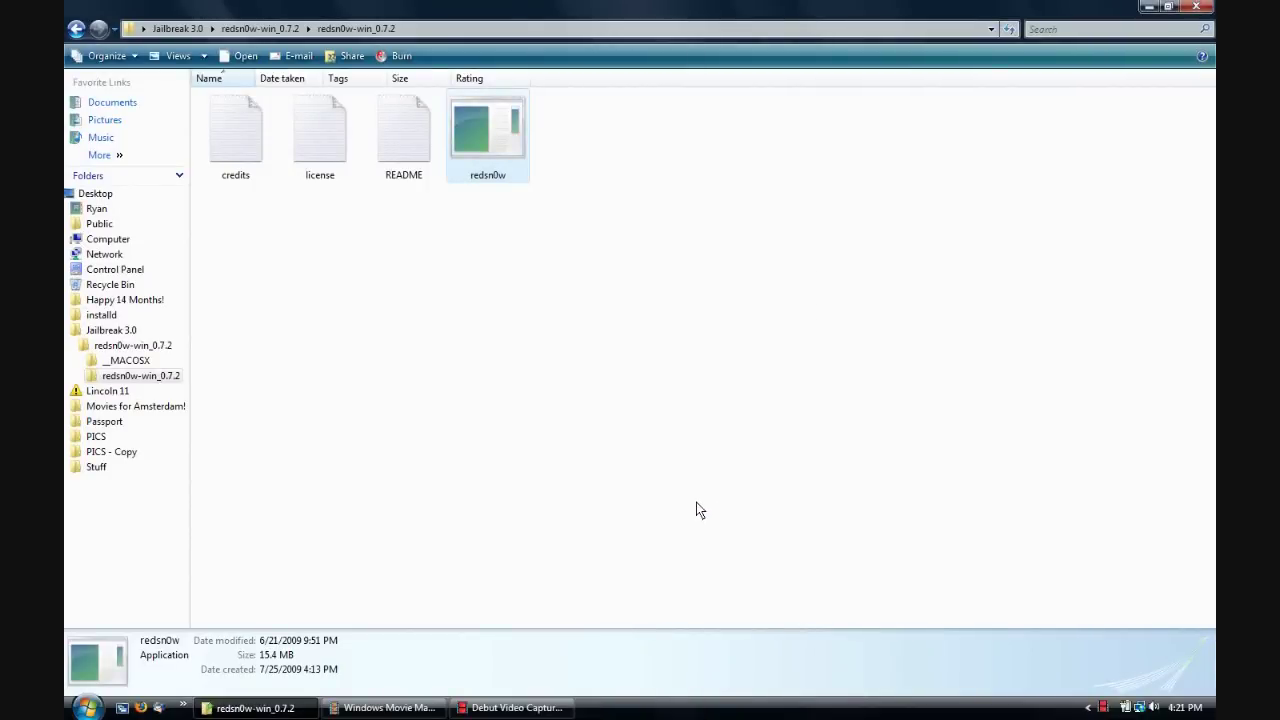